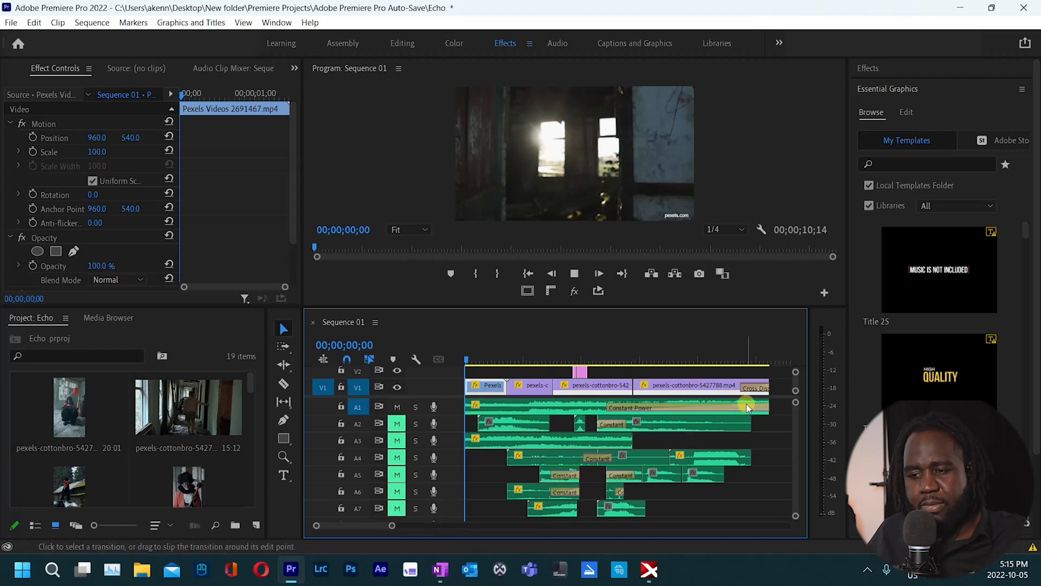
Step: Unmute track A6 and replay the Echo sequence from the start
key("space")
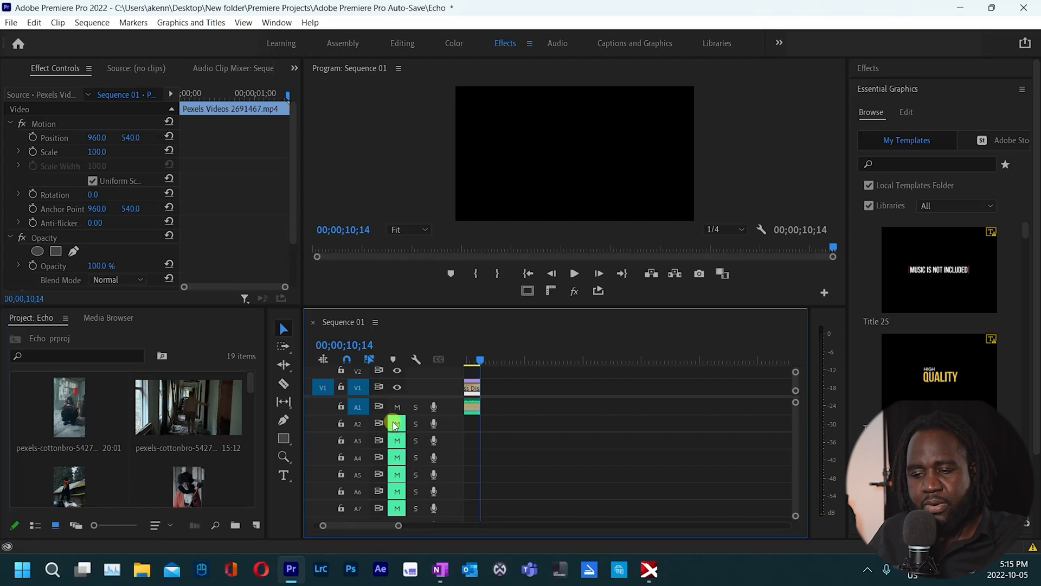
left_click(397, 491)
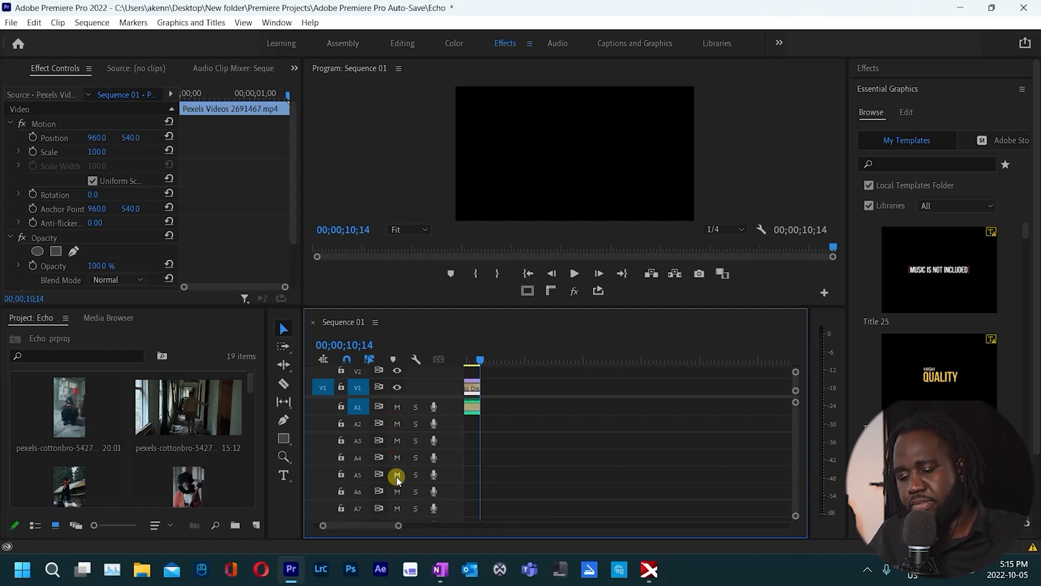
key("Home")
key("space")
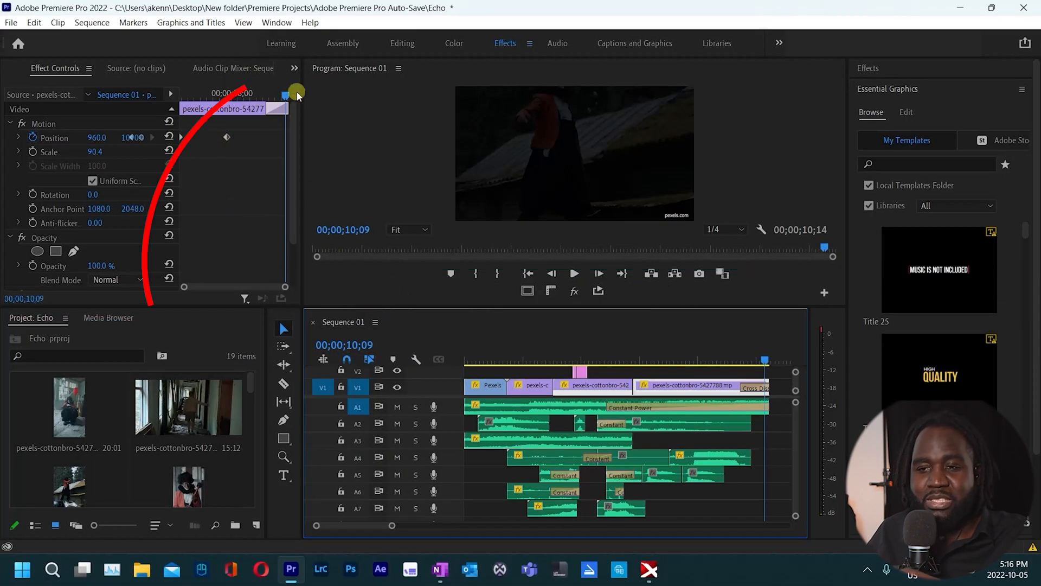
Step: Show the Audio Track Mixer for Sequence 01 via the panel menu and Window menu
left_click(295, 70)
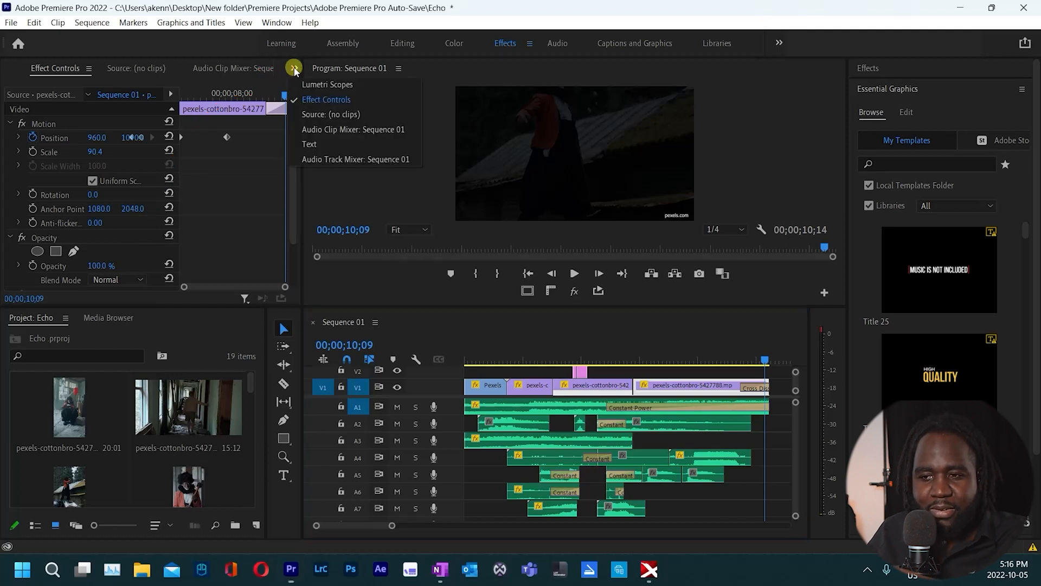
left_click(330, 159)
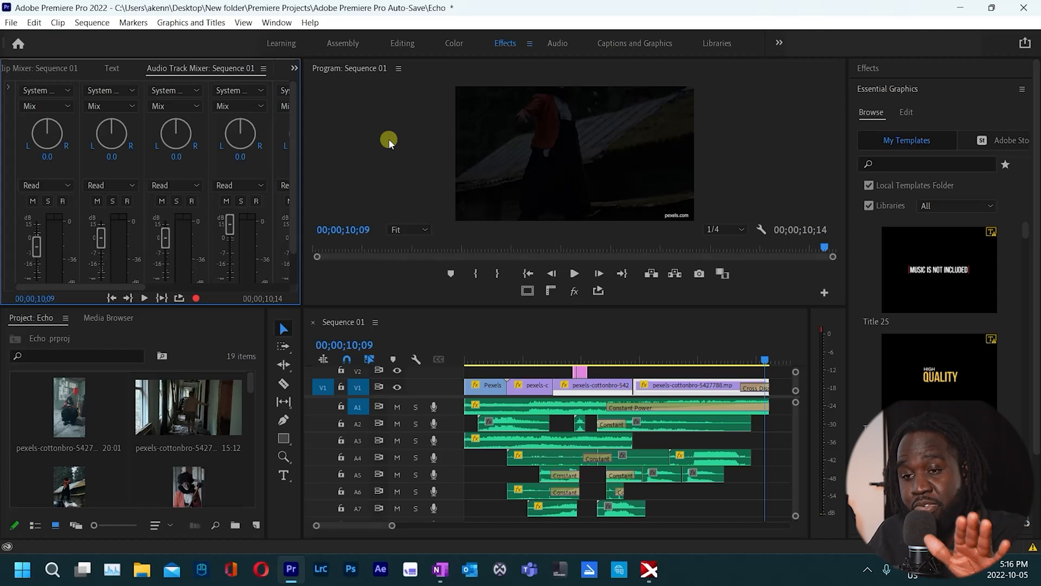
left_click(277, 22)
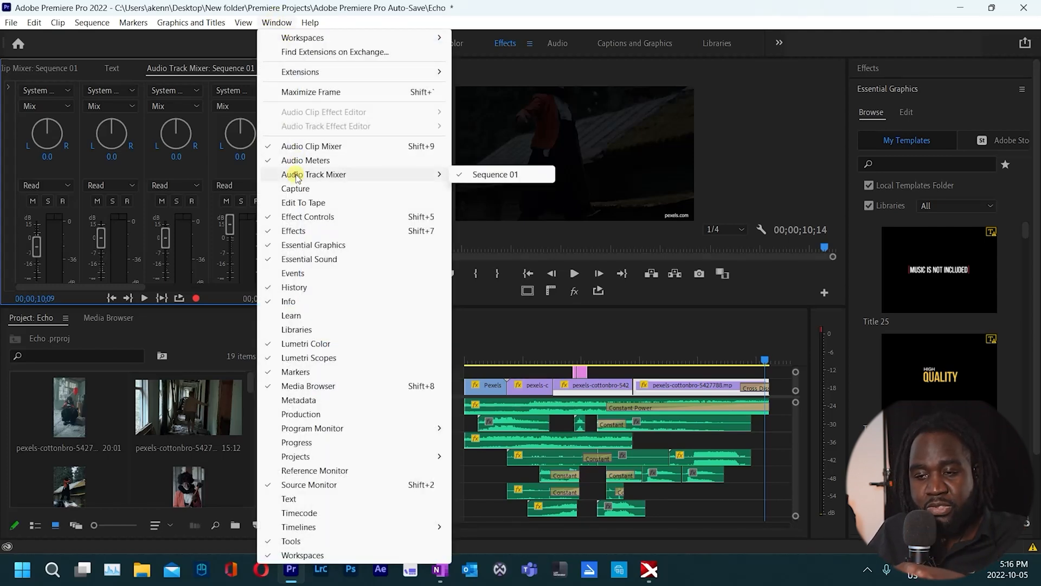
left_click(476, 174)
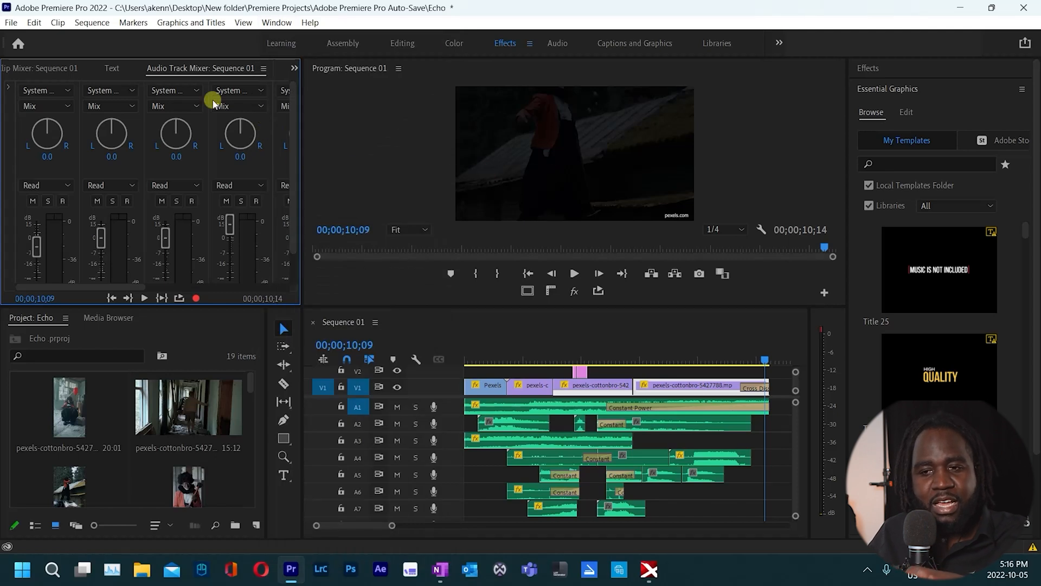
left_click_drag(122, 282, 123, 282)
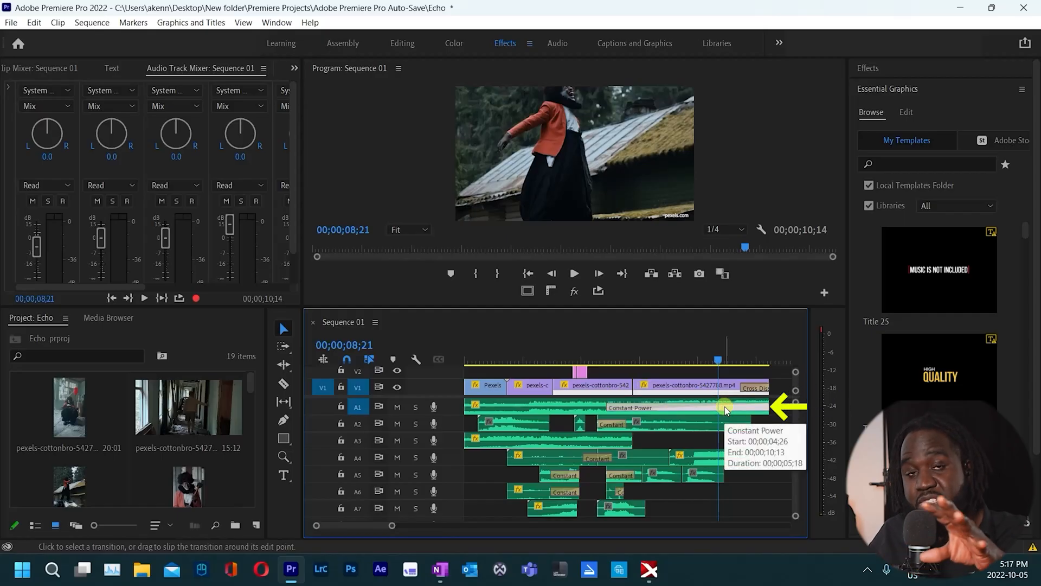
Step: Park the playhead at 00;00;04;26 on the scream and reveal the mixer's effect slots
left_click(714, 460)
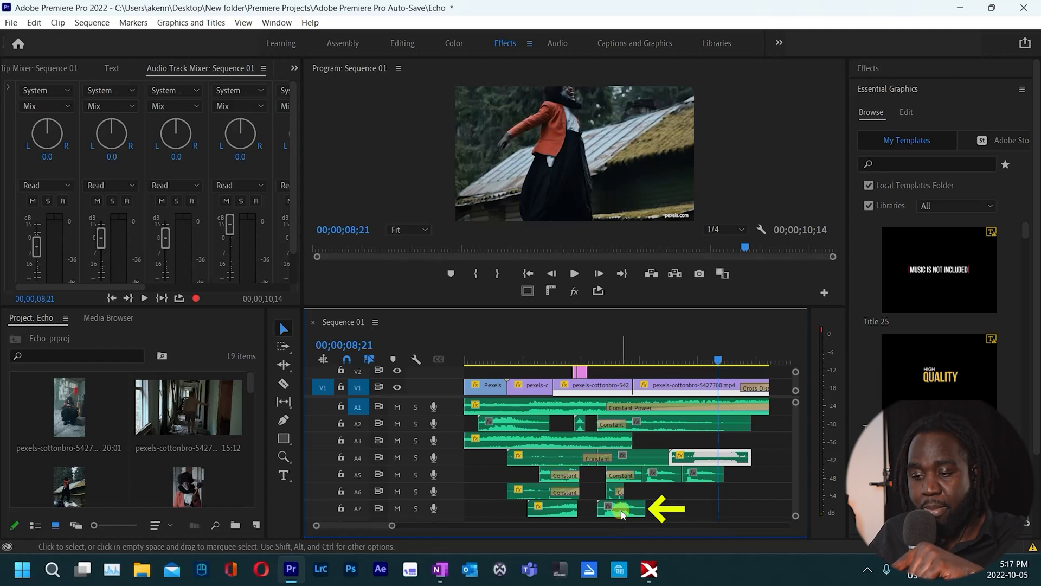
left_click_drag(712, 356, 606, 358)
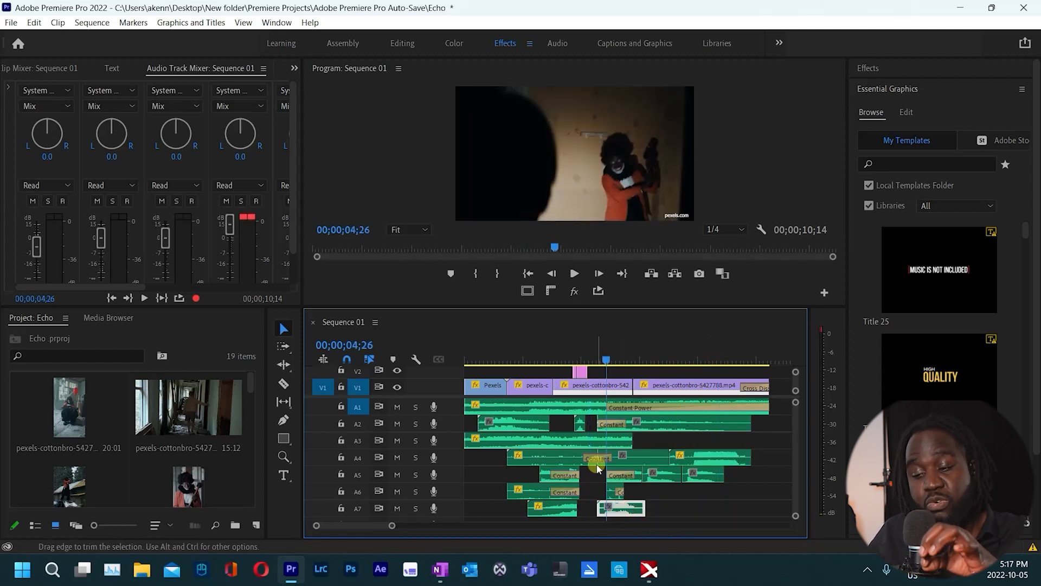
left_click(479, 471)
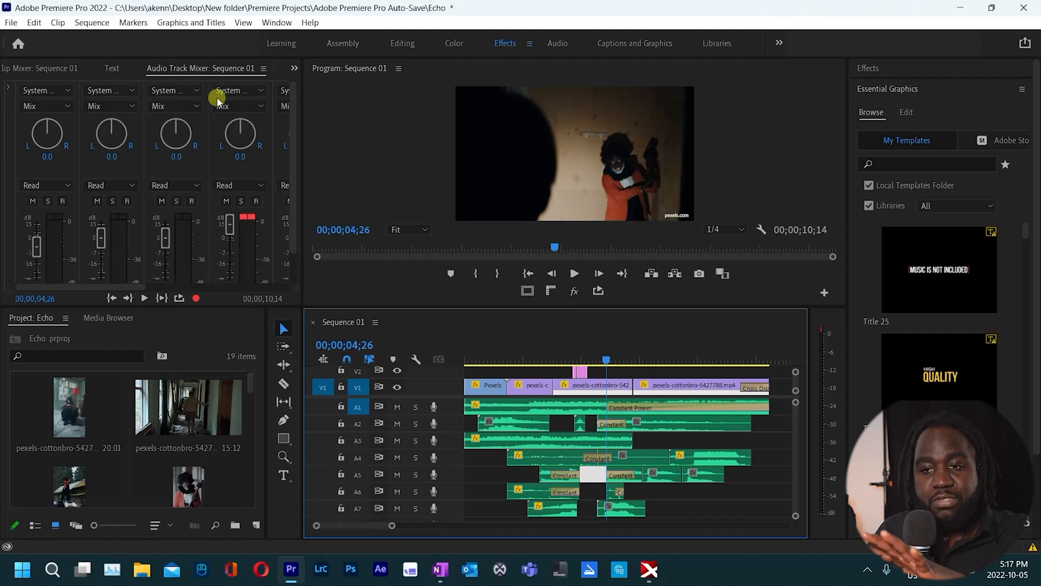
left_click(9, 91)
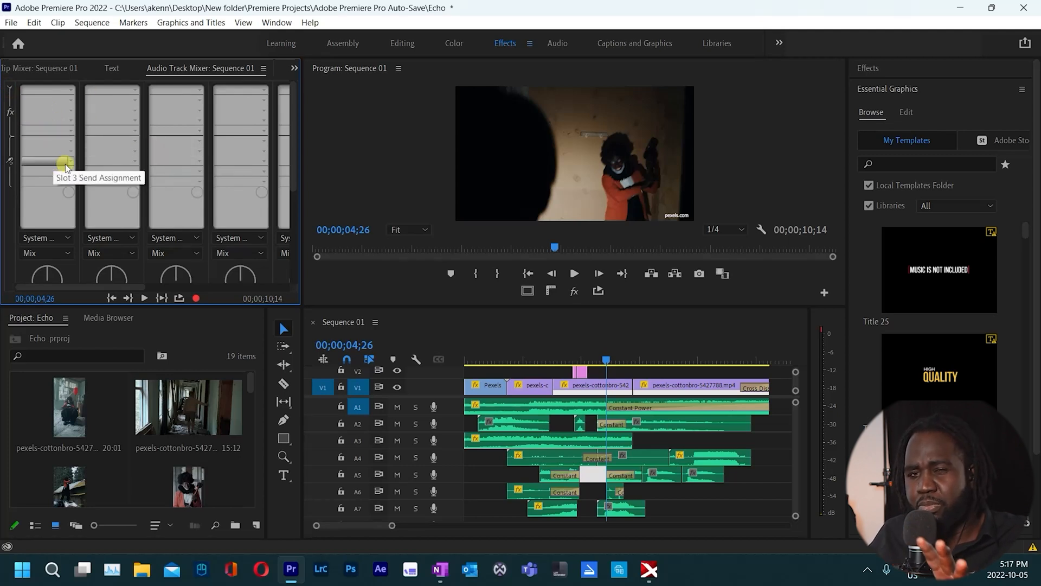
Step: Put Studio Reverb in the first effect slot of the Audio 1 track
left_click(71, 92)
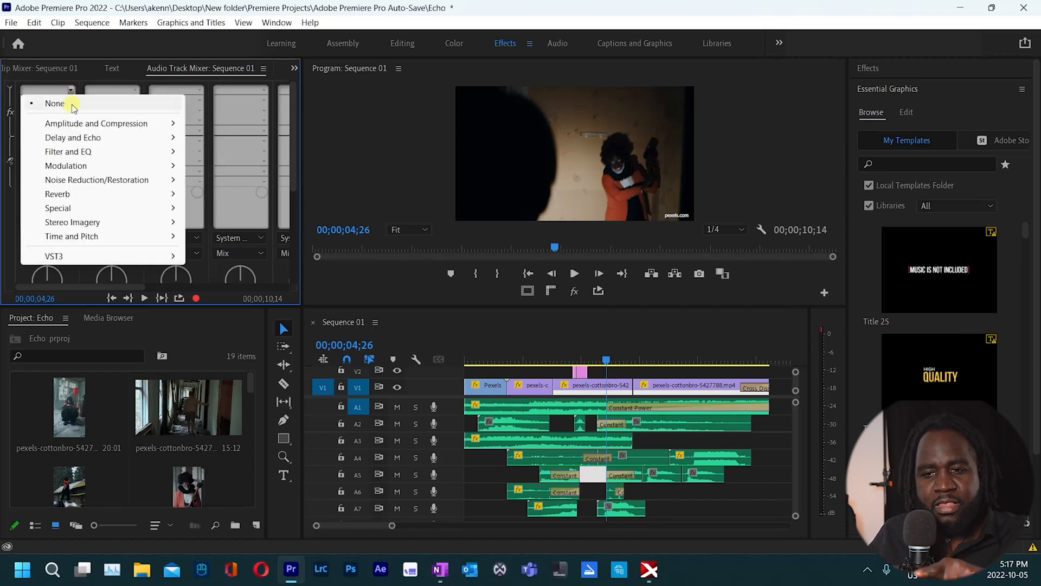
mouse_move(73, 137)
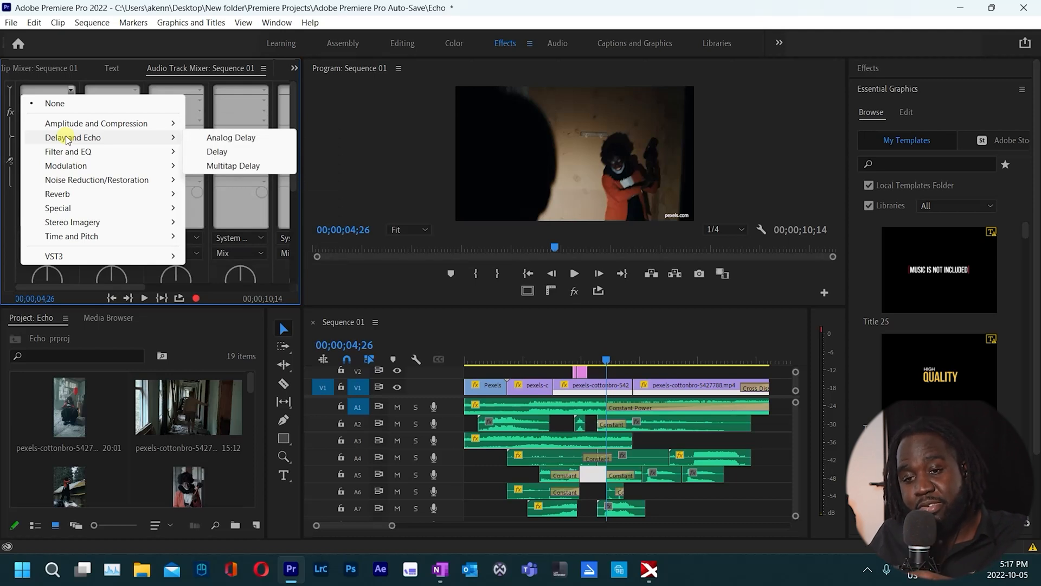
left_click(177, 120)
scroll(298, 239, "down", 5)
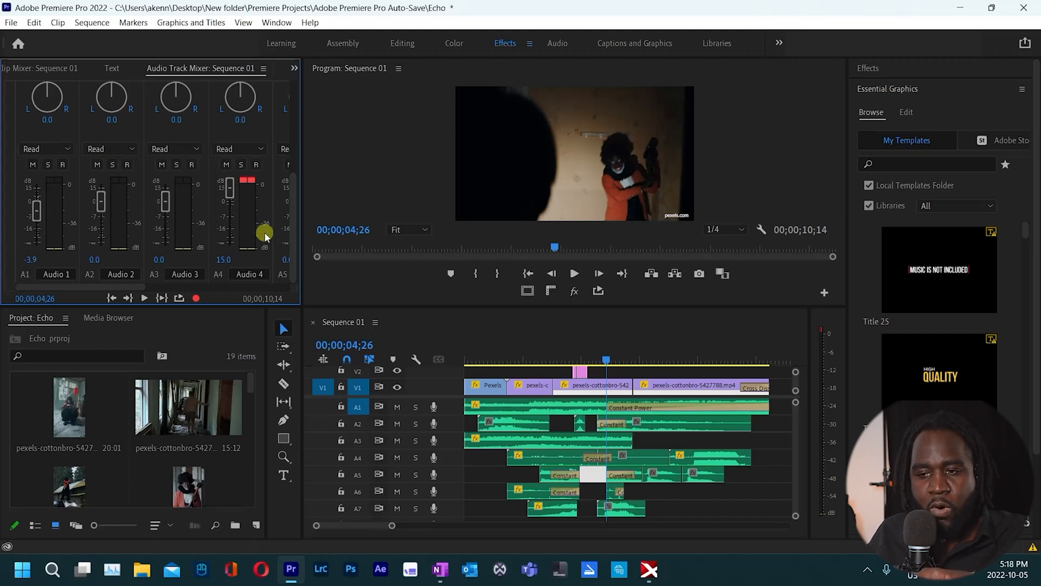
left_click_drag(293, 244, 293, 123)
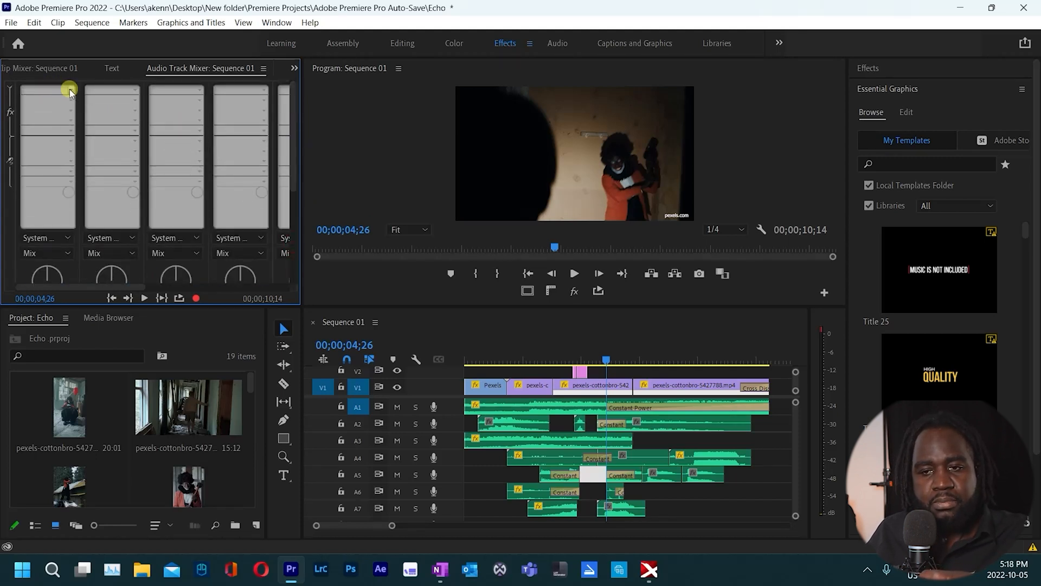
left_click(71, 92)
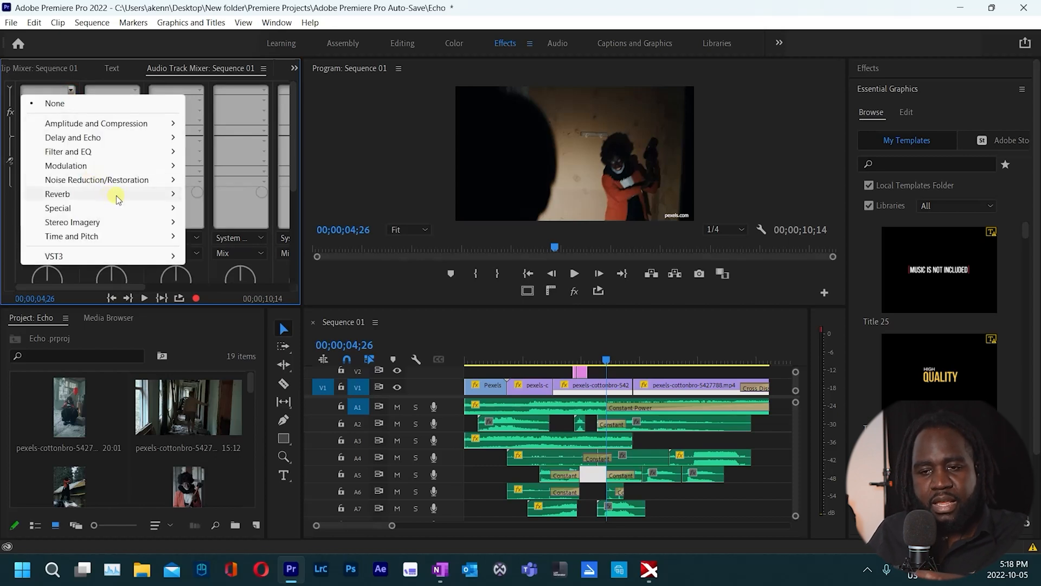
mouse_move(57, 194)
left_click(231, 207)
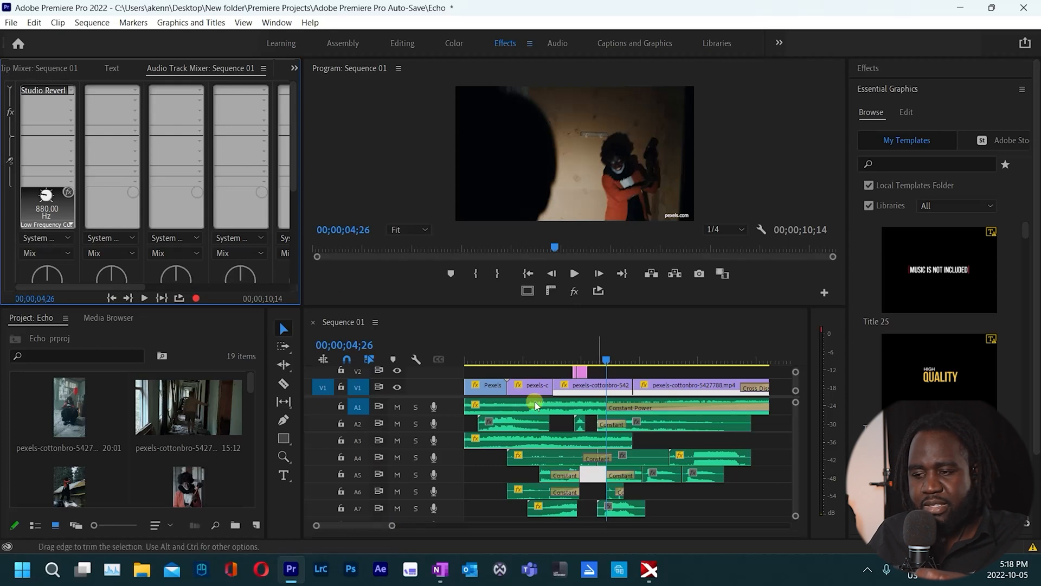
Step: Put Studio Reverb on the Audio 4 and Audio 5 tracks too
left_click(702, 456)
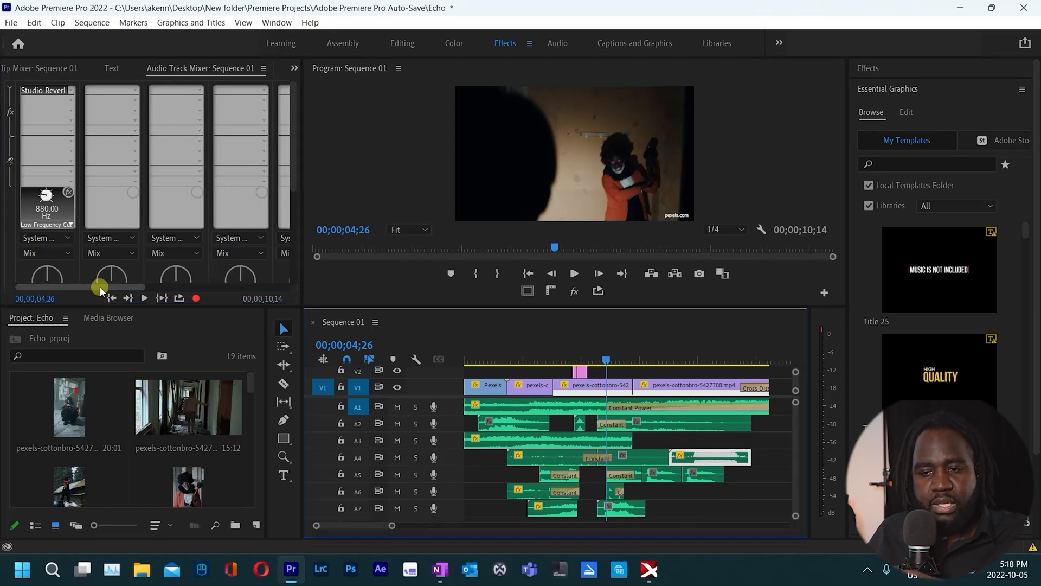
left_click_drag(100, 288, 146, 289)
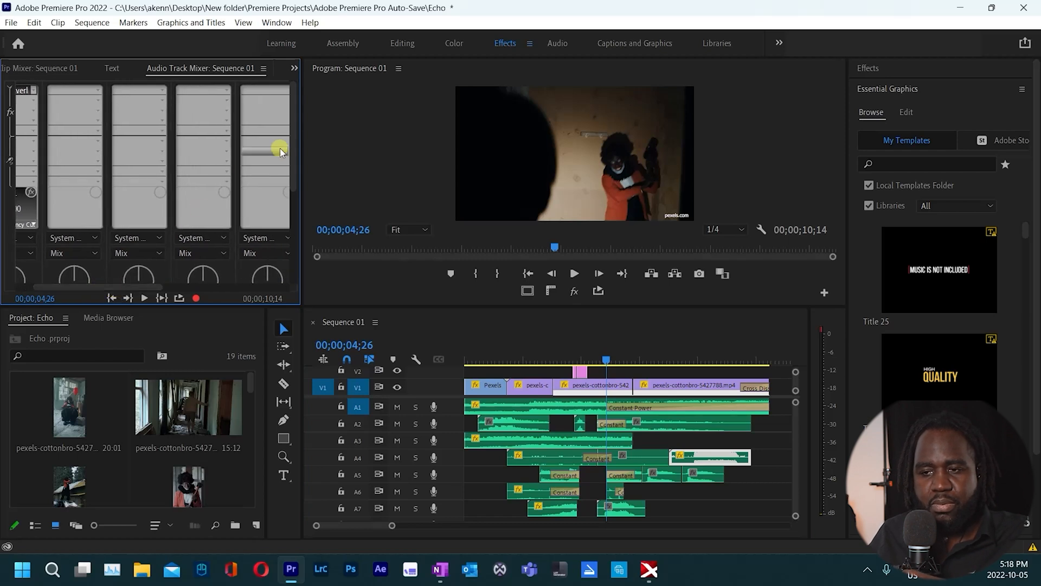
left_click_drag(291, 131, 285, 269)
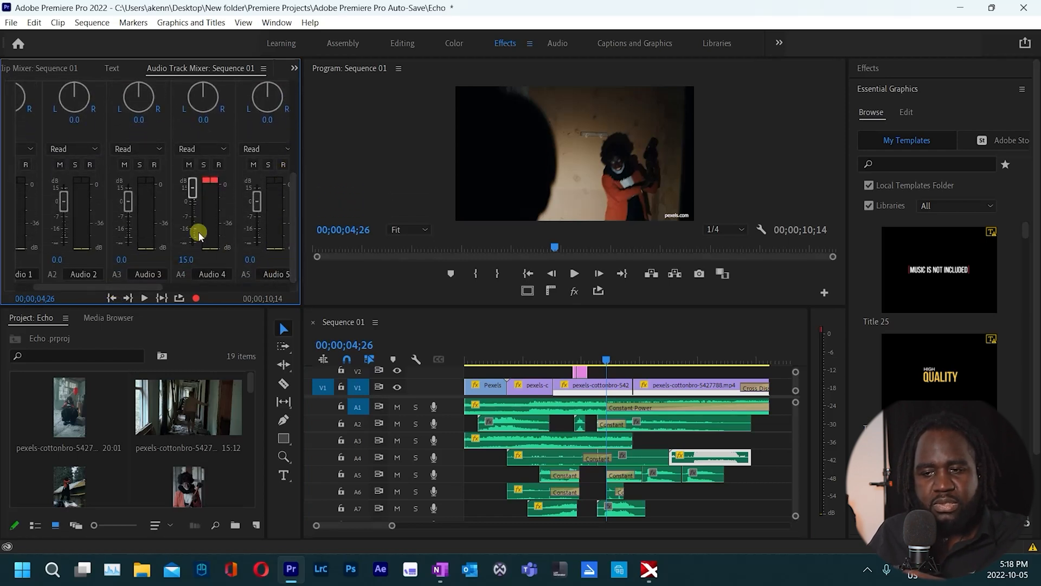
left_click_drag(292, 244, 299, 190)
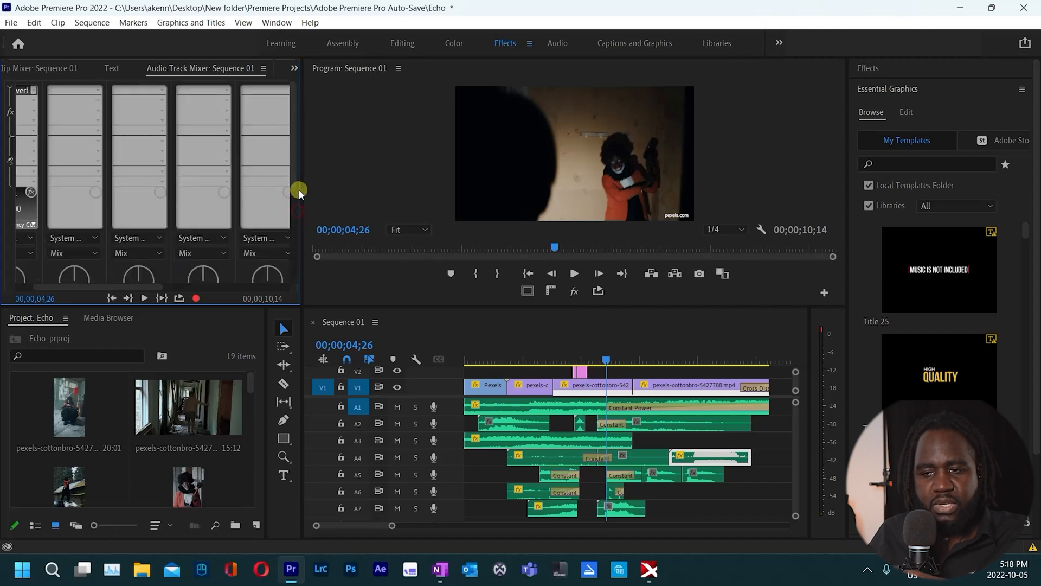
left_click(223, 90)
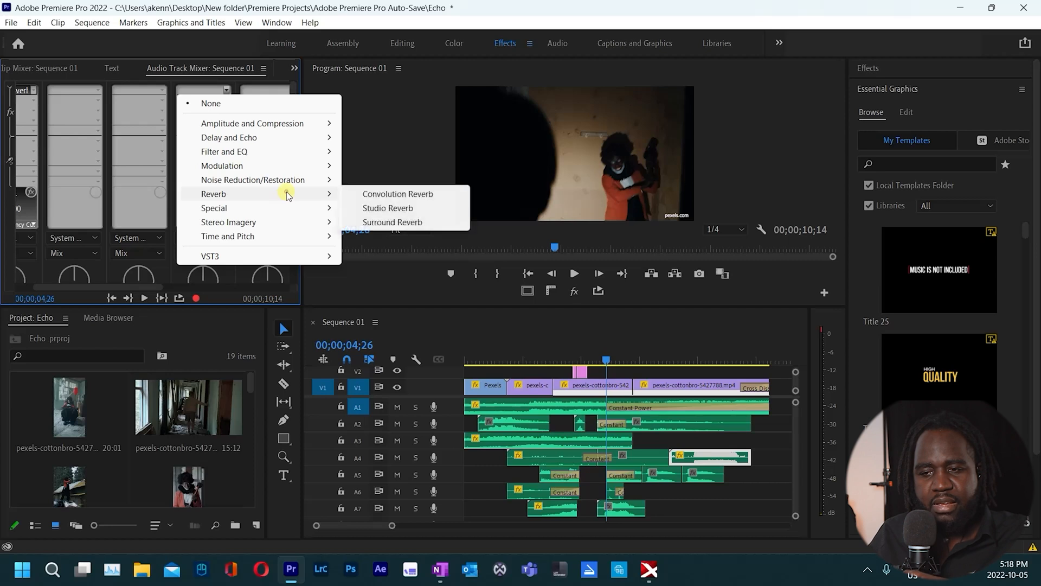
left_click(389, 207)
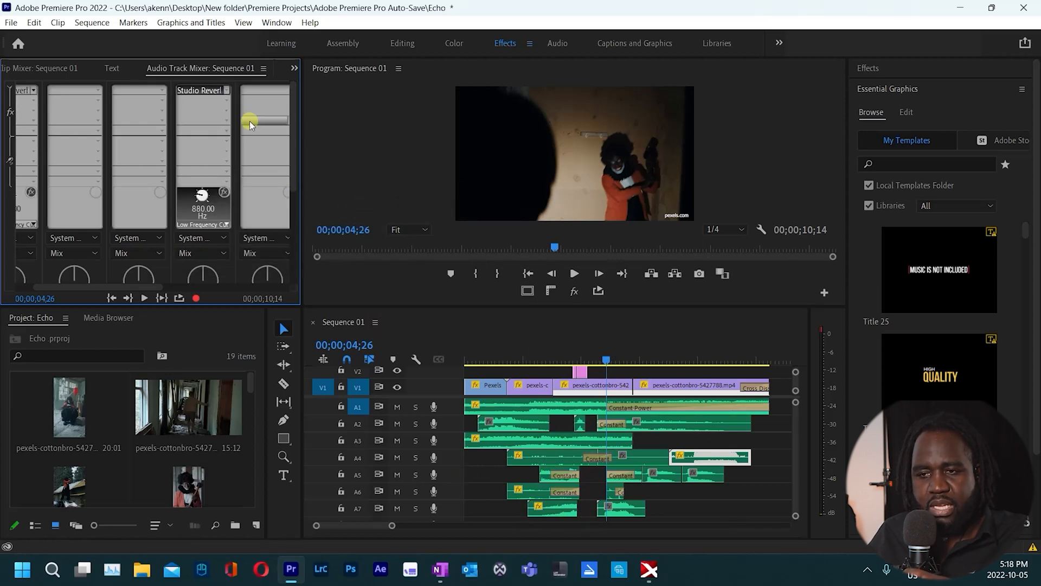
left_click_drag(143, 283, 172, 286)
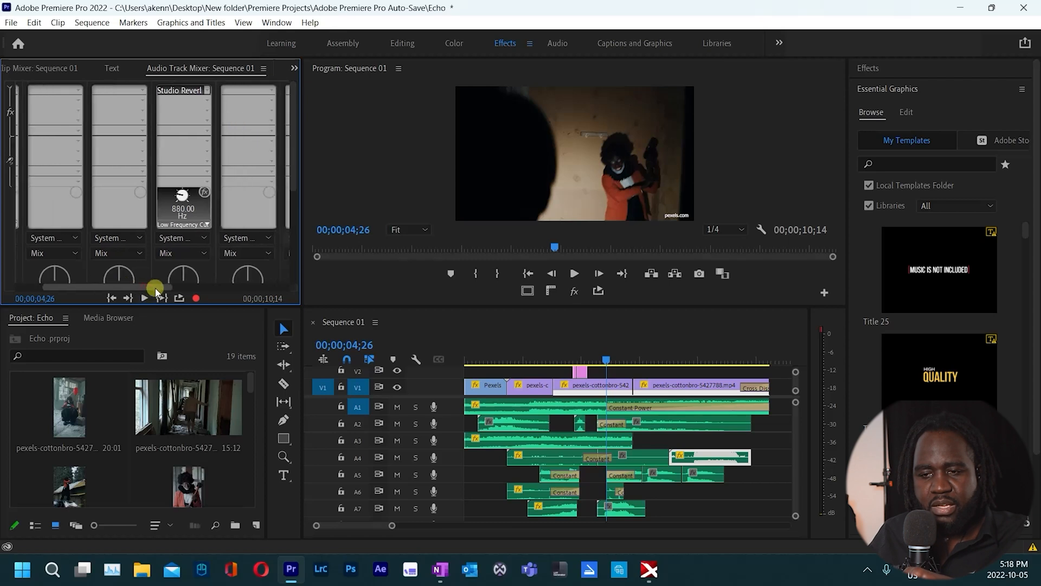
left_click(233, 88)
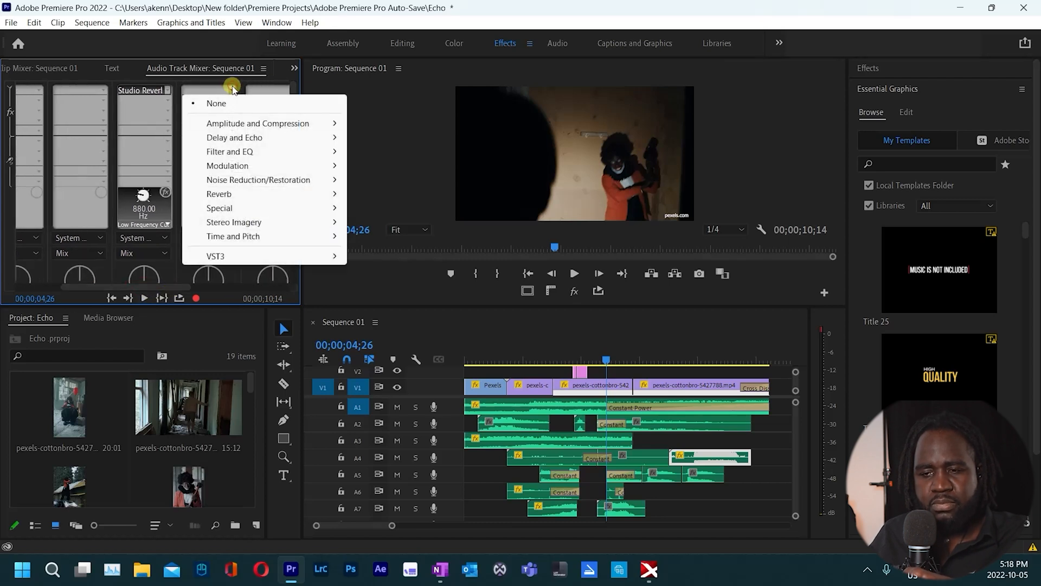
mouse_move(219, 194)
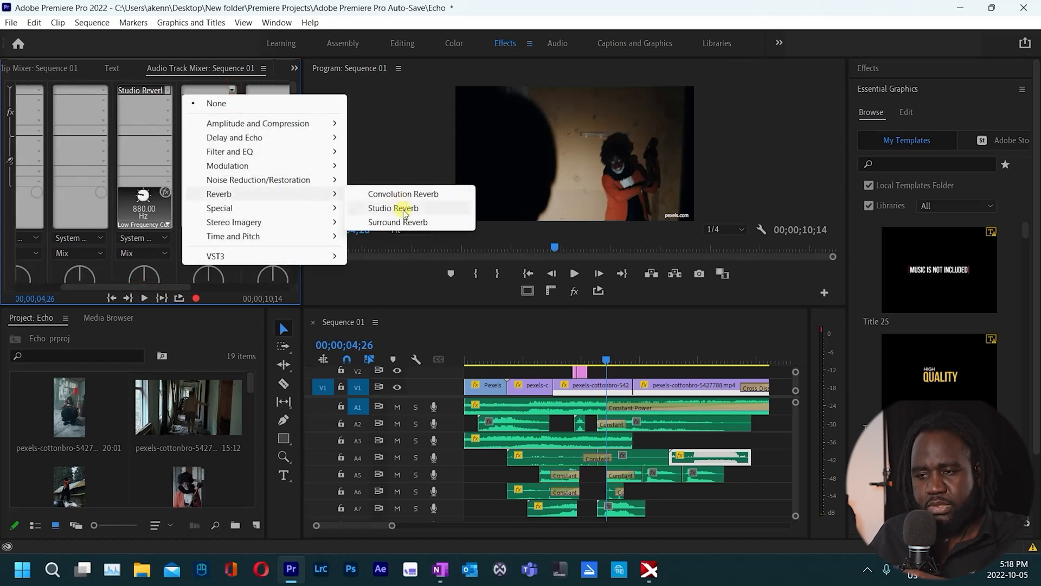
left_click(403, 211)
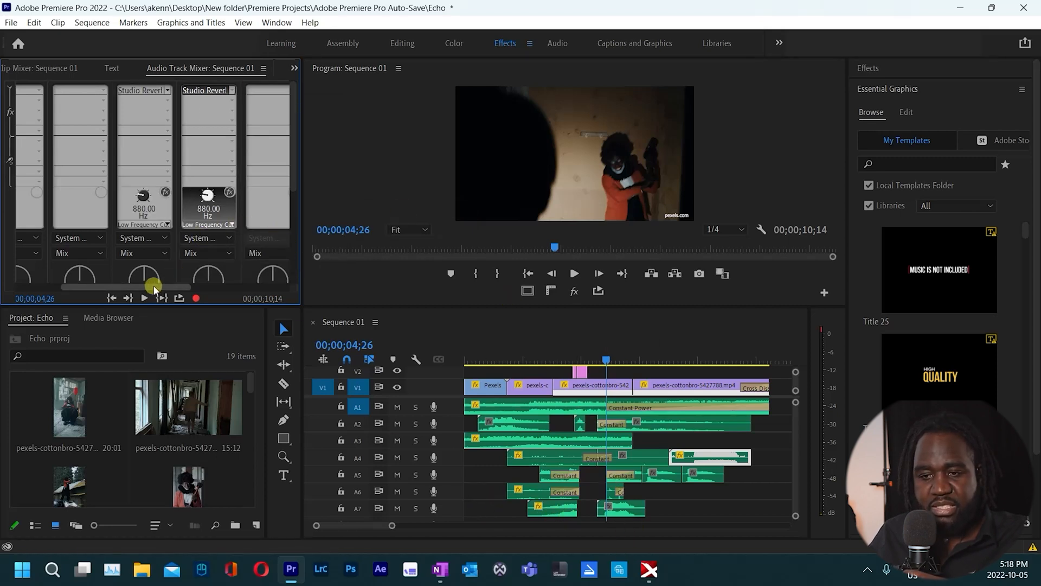
left_click_drag(152, 288, 187, 289)
left_click(254, 91)
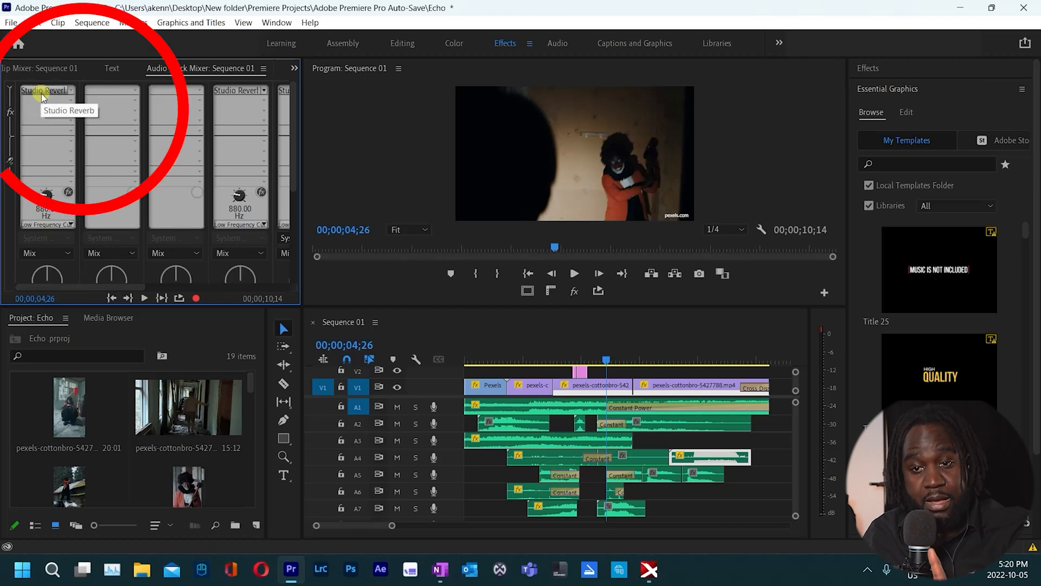
Step: Set the Studio Reverb on Audio 1 and Audio 4 to 10000 ms decay, about 30–40% wet
double_click(48, 90)
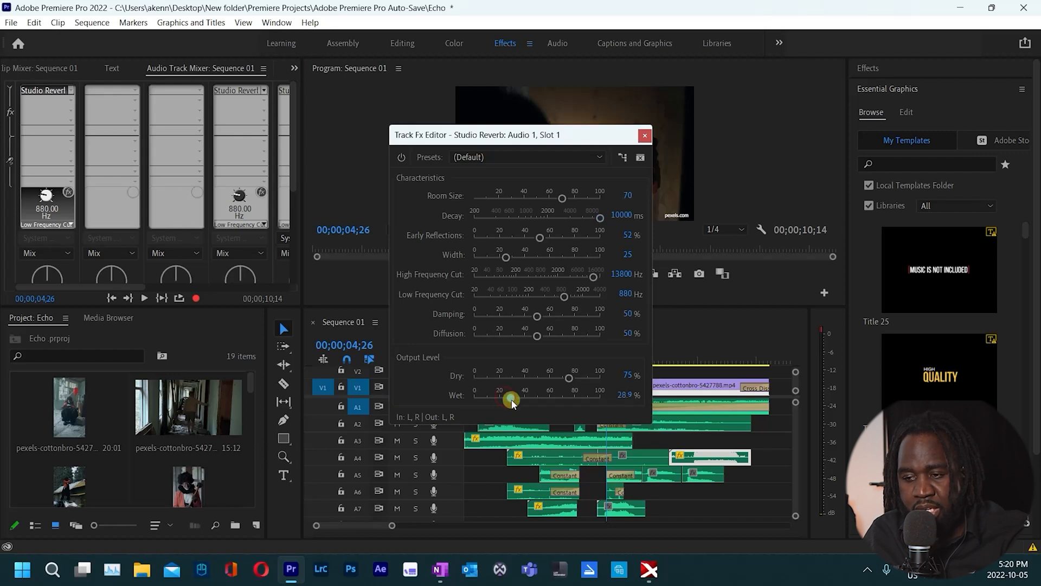
left_click(644, 134)
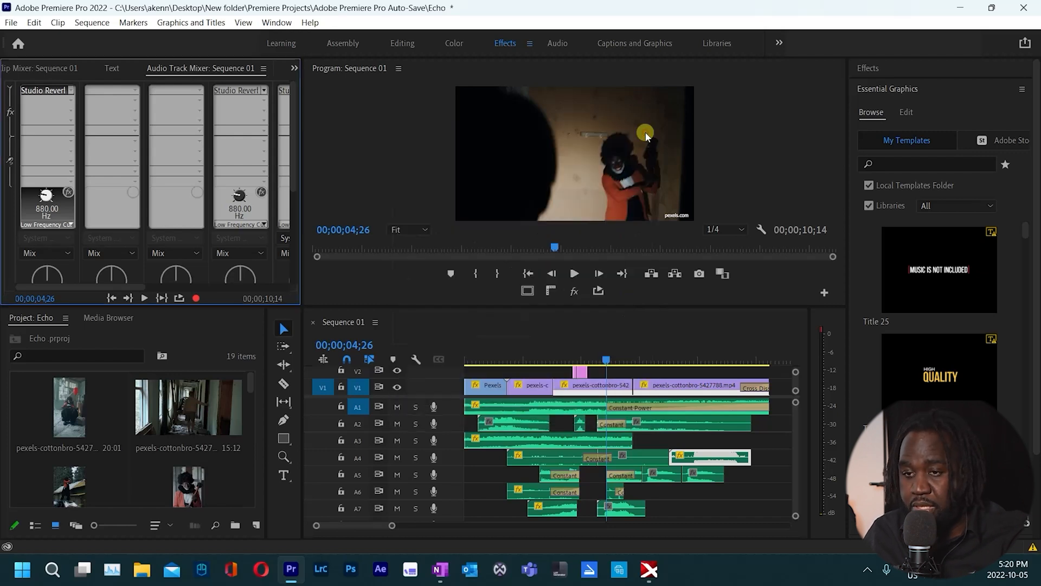
left_click_drag(133, 289, 174, 289)
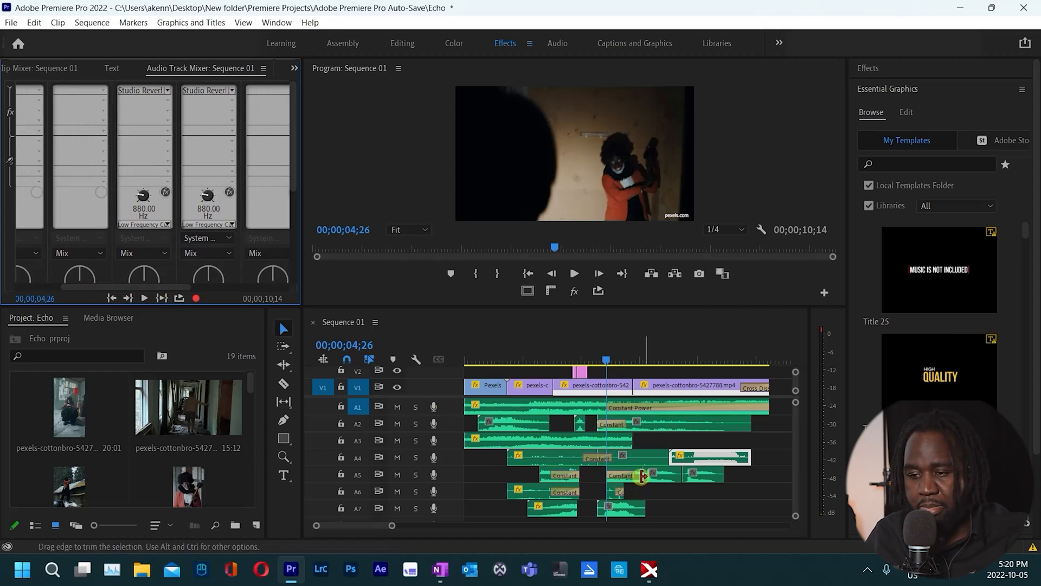
double_click(153, 90)
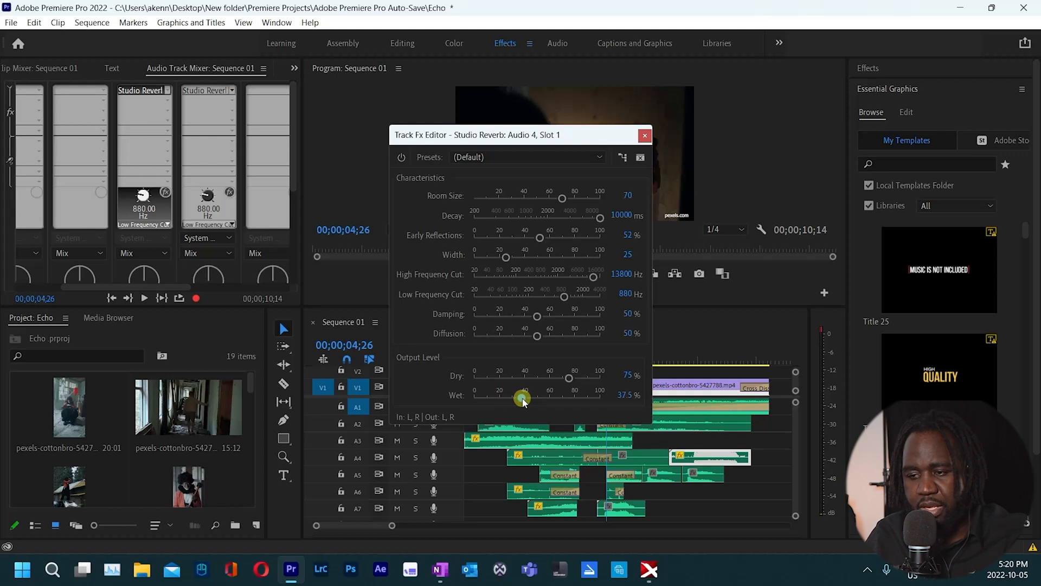
left_click(646, 135)
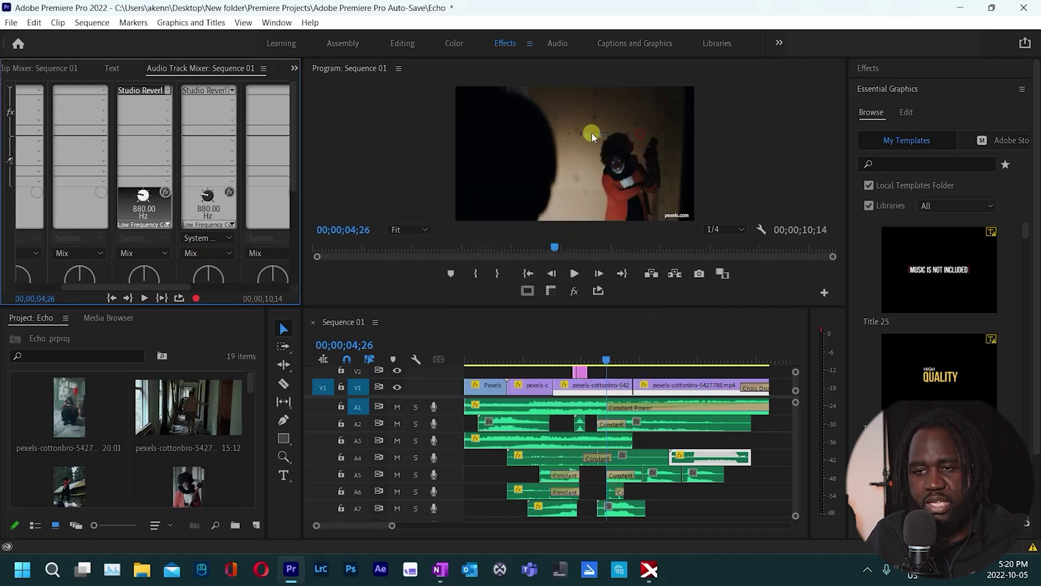
Step: Set Audio 5 and Audio 7 reverb to 10000 ms decay, roughly 37–39% wet, and return to start
double_click(210, 92)
left_click_drag(555, 216, 606, 216)
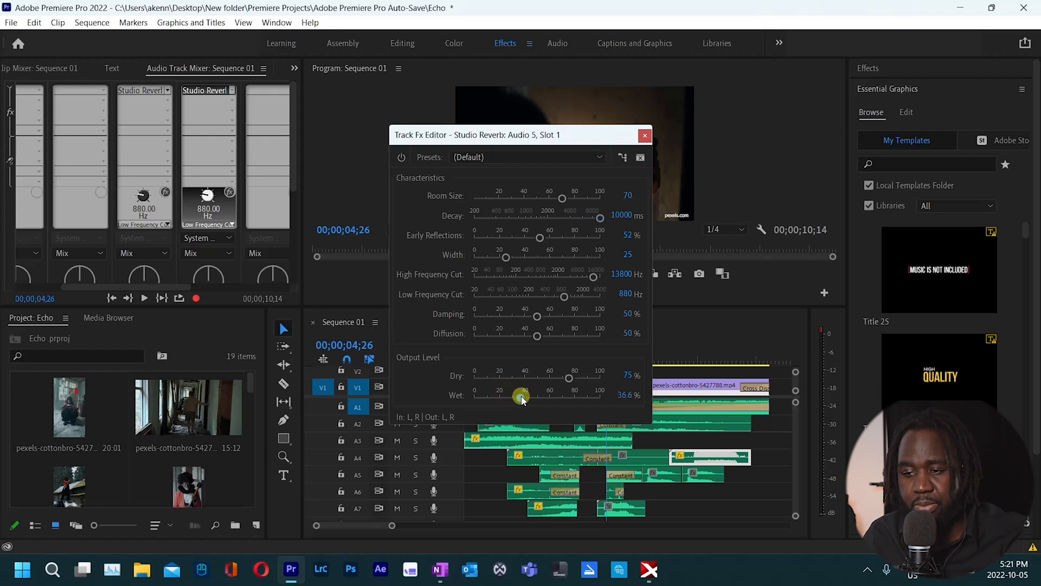
left_click(644, 137)
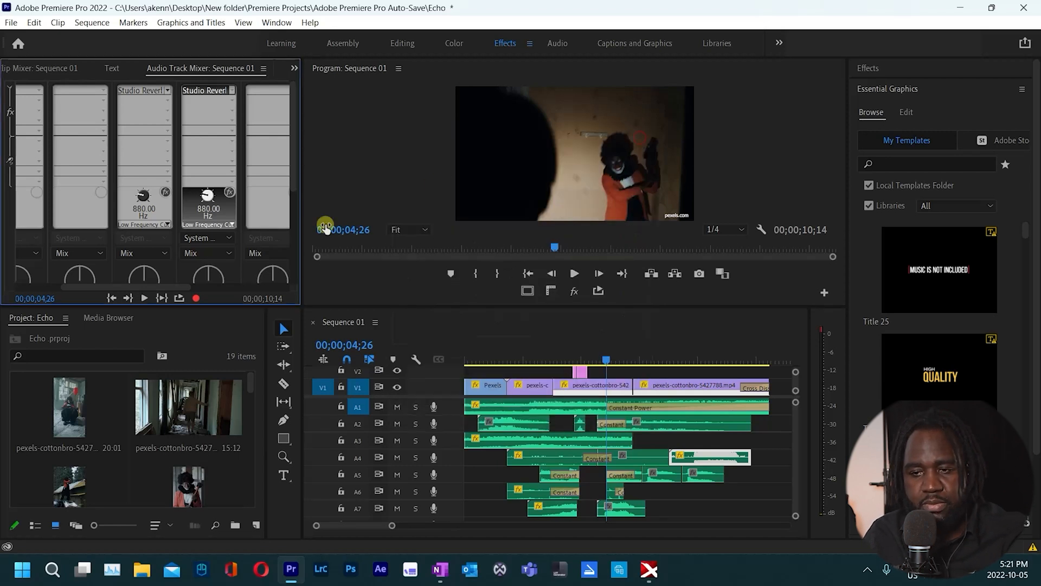
left_click_drag(170, 287, 122, 287)
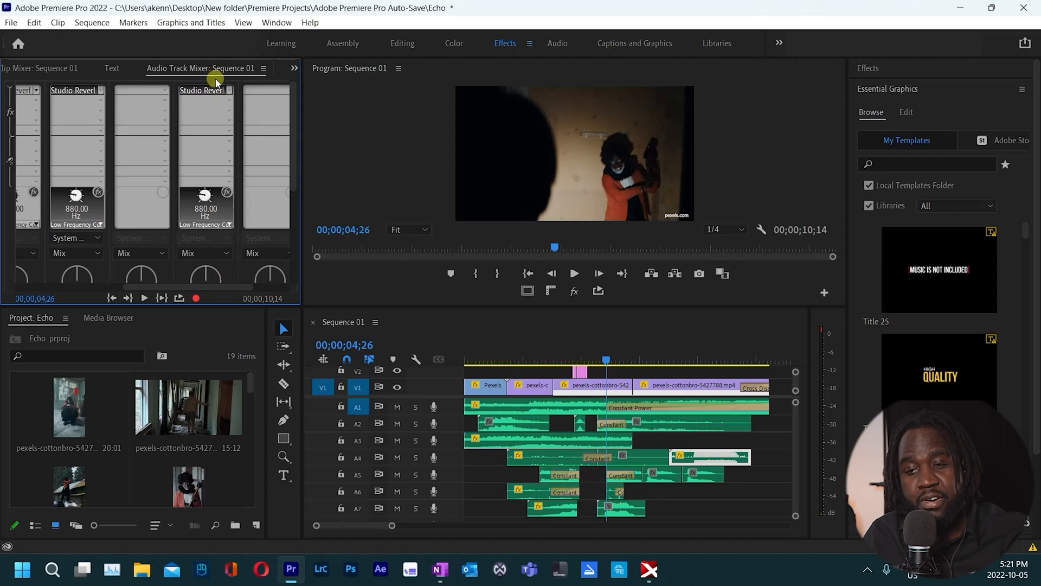
double_click(214, 89)
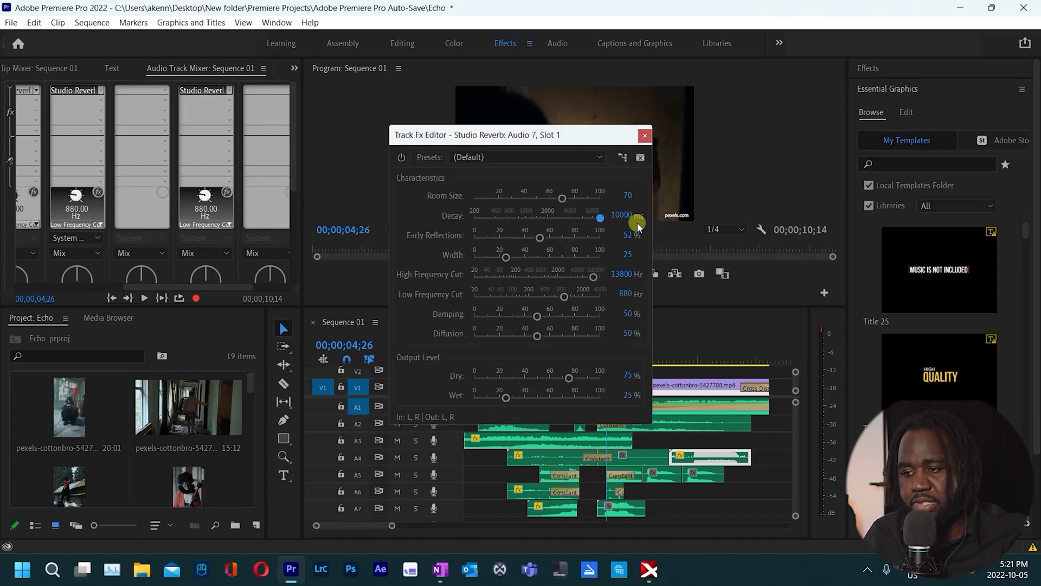
left_click(645, 137)
key("Home")
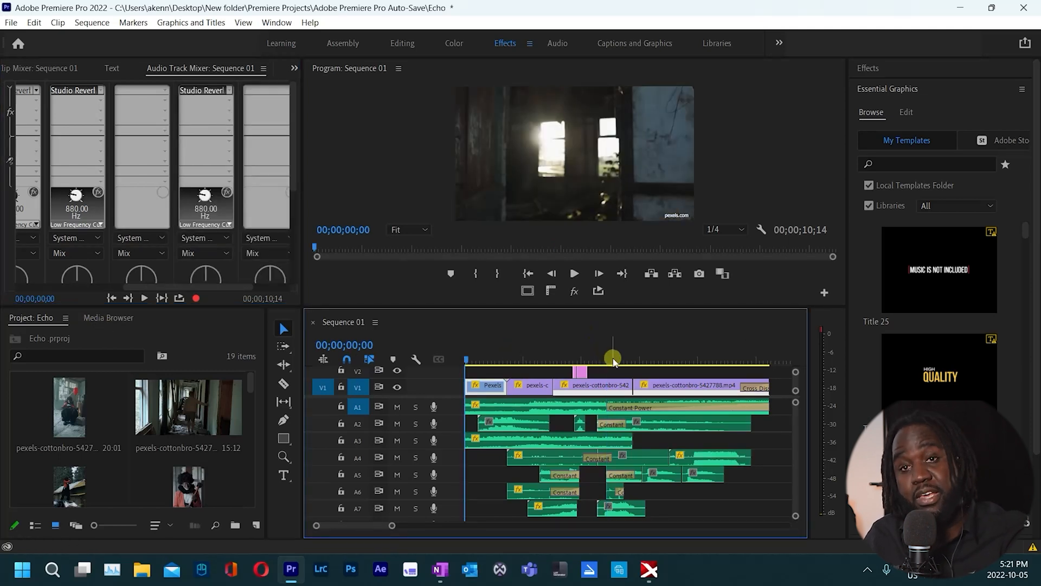
key("space")
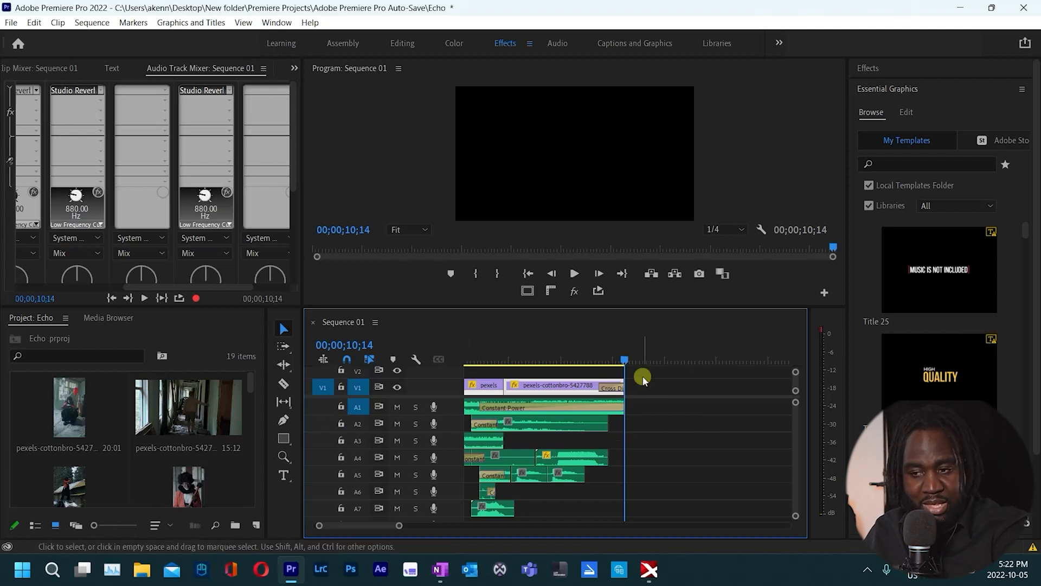
Step: Create a new Black Video item in the Project panel
left_click_drag(624, 387, 666, 391)
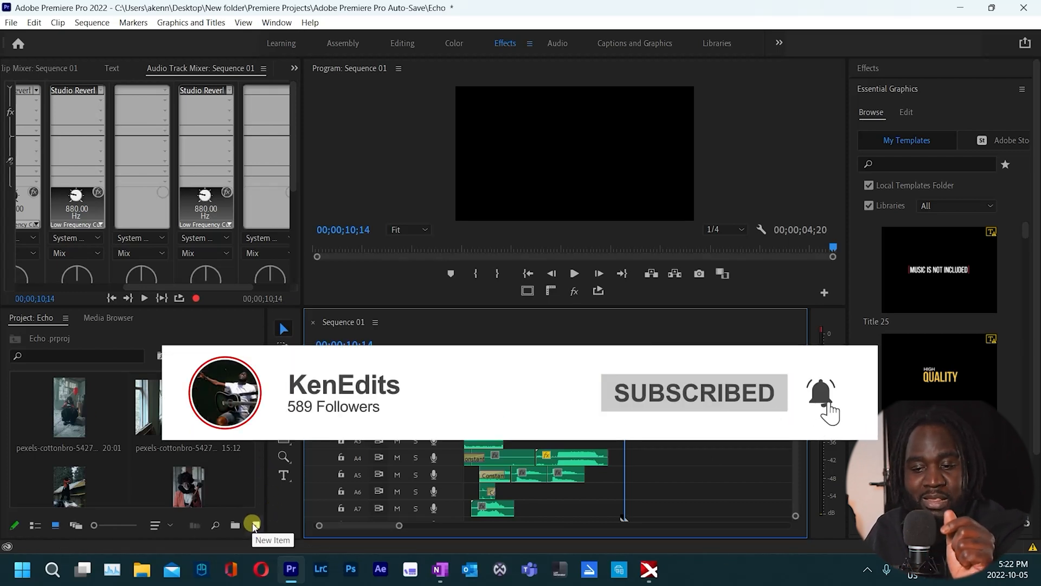
left_click(254, 527)
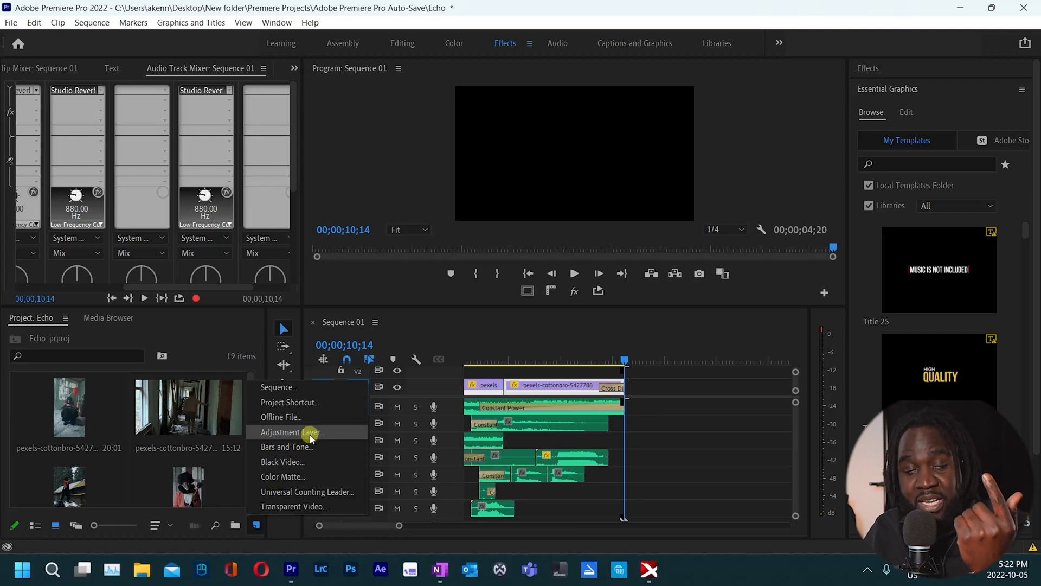
left_click(288, 461)
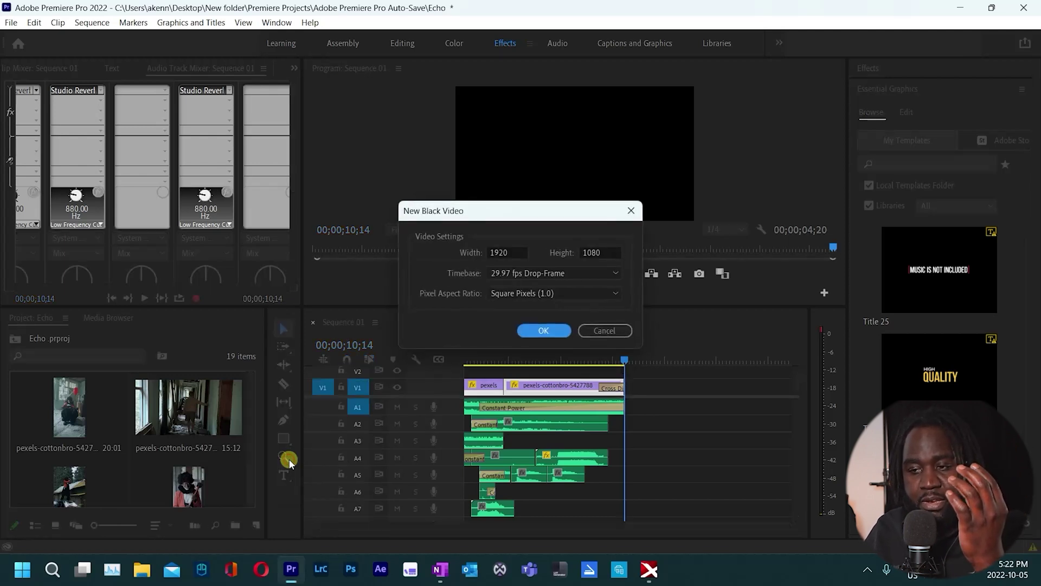
left_click(544, 331)
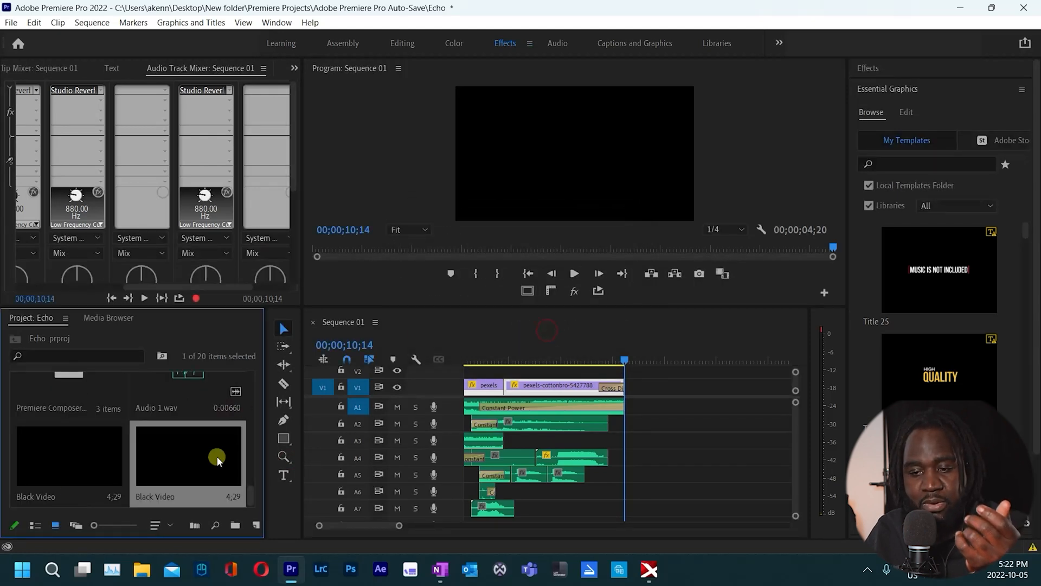
Step: Place the black video after the last V1 clip, trim it to about a second, and replay
mouse_move(218, 457)
left_mouse_down()
mouse_move(651, 394)
mouse_move(632, 390)
left_mouse_up()
left_click_drag(749, 385, 692, 387)
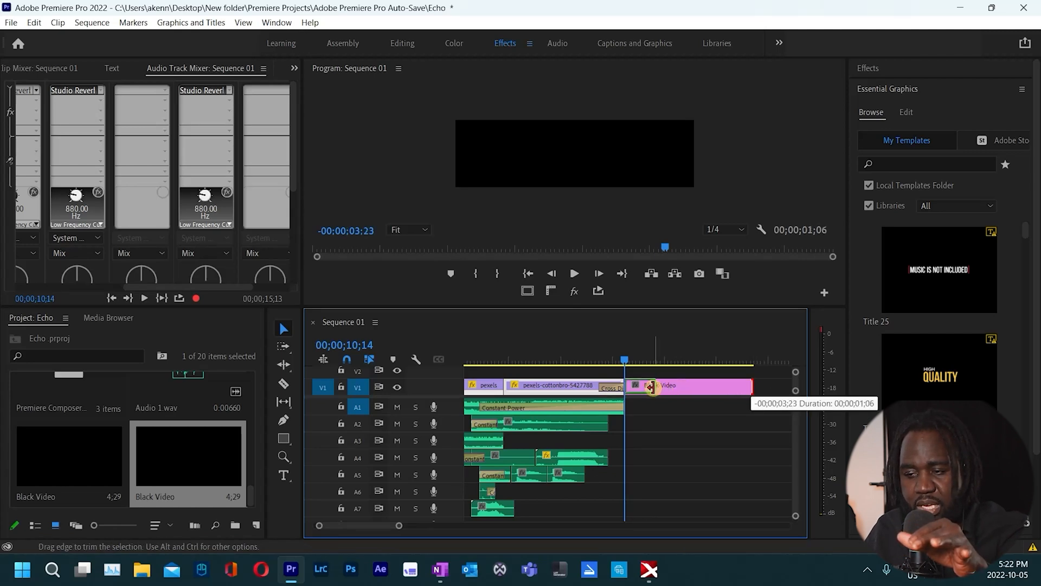
left_click_drag(651, 387, 654, 387)
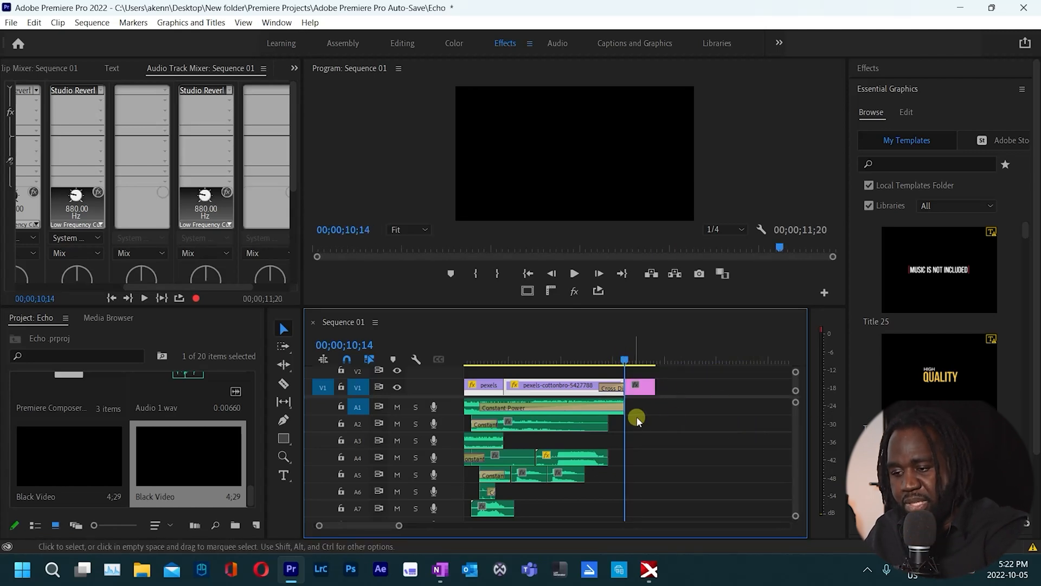
key("backslash")
key("Home")
key("space")
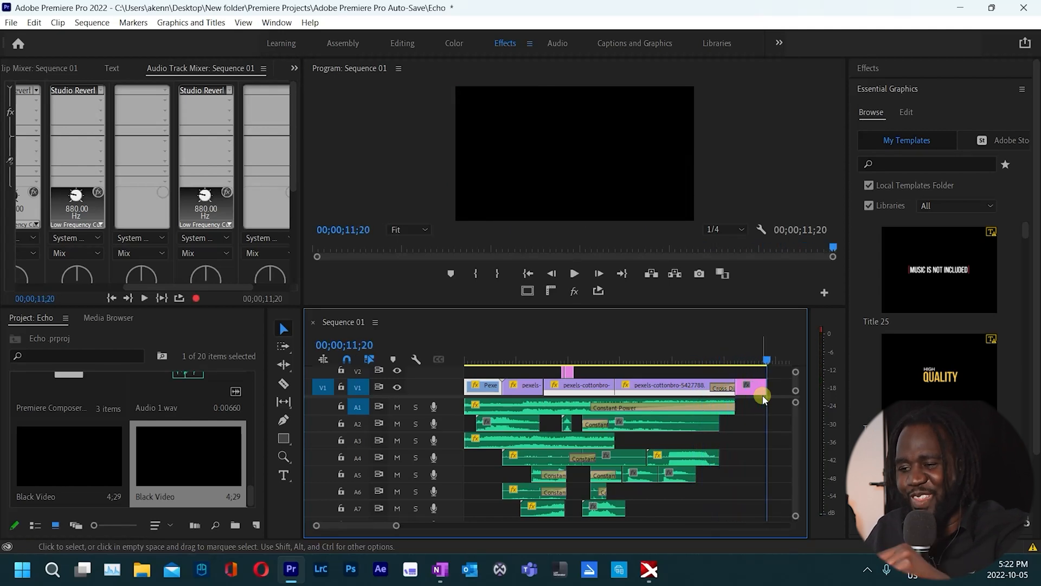
Step: Apply the default audio crossfade to the end of the last A4 music clip
left_click_drag(766, 358, 738, 357)
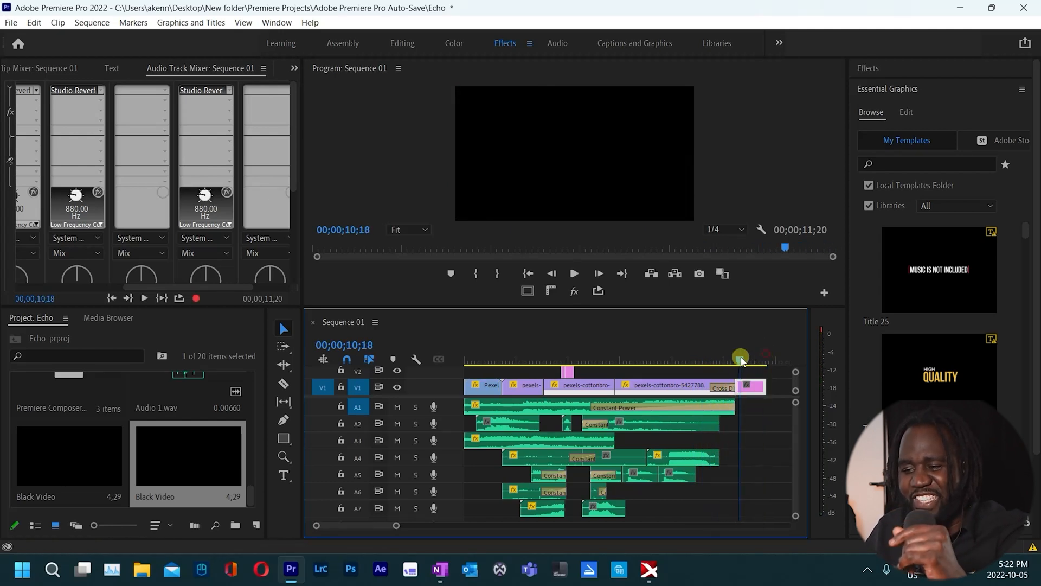
right_click(714, 457)
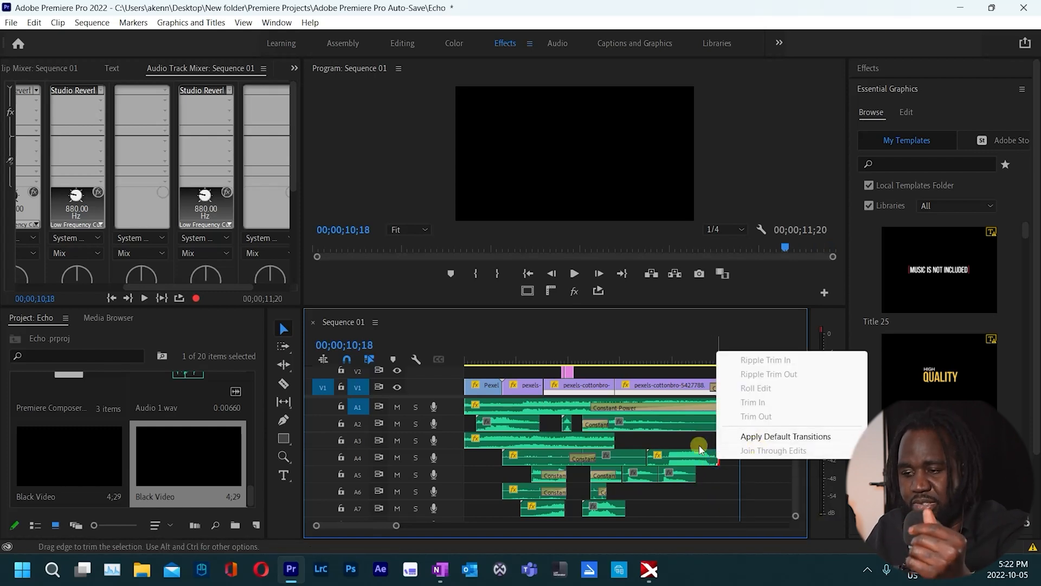
left_click(707, 463)
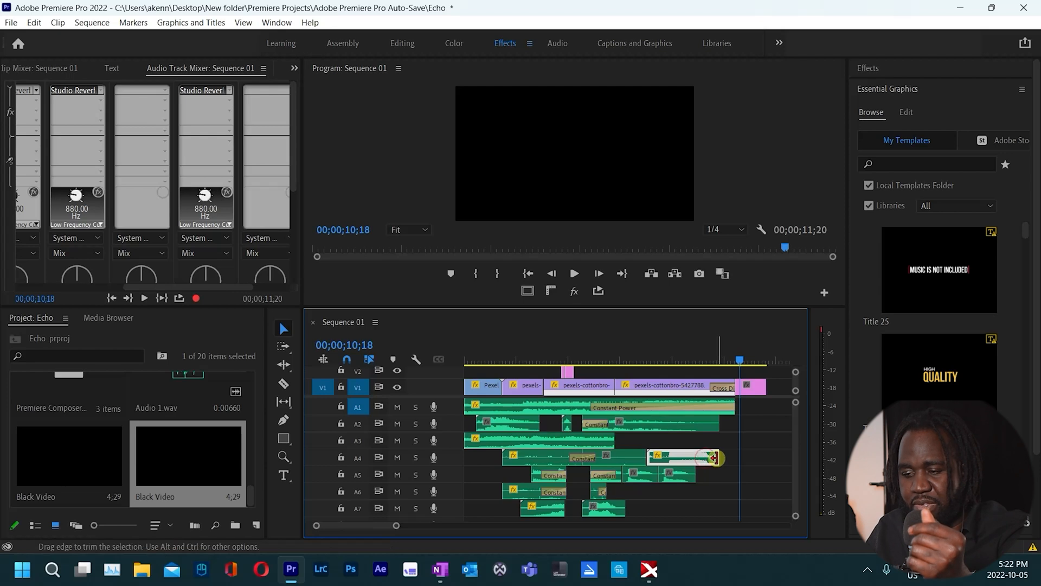
right_click(716, 458)
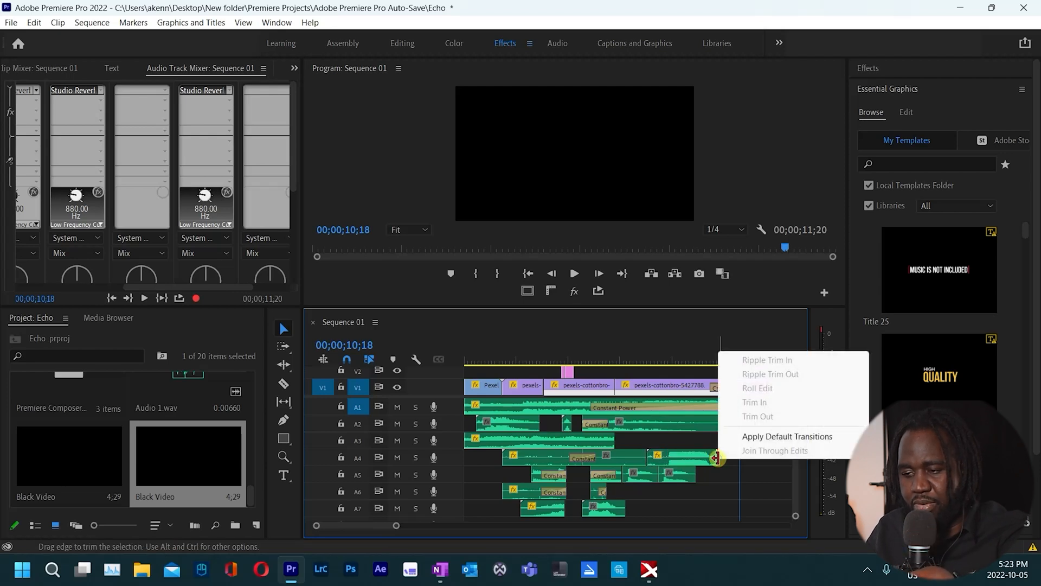
left_click(762, 438)
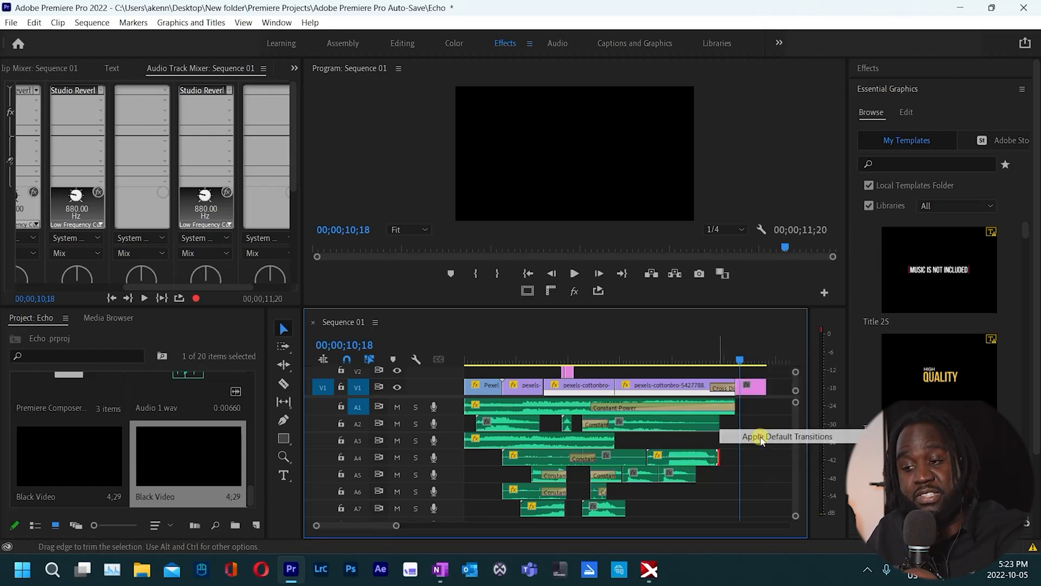
left_click_drag(712, 360, 635, 365)
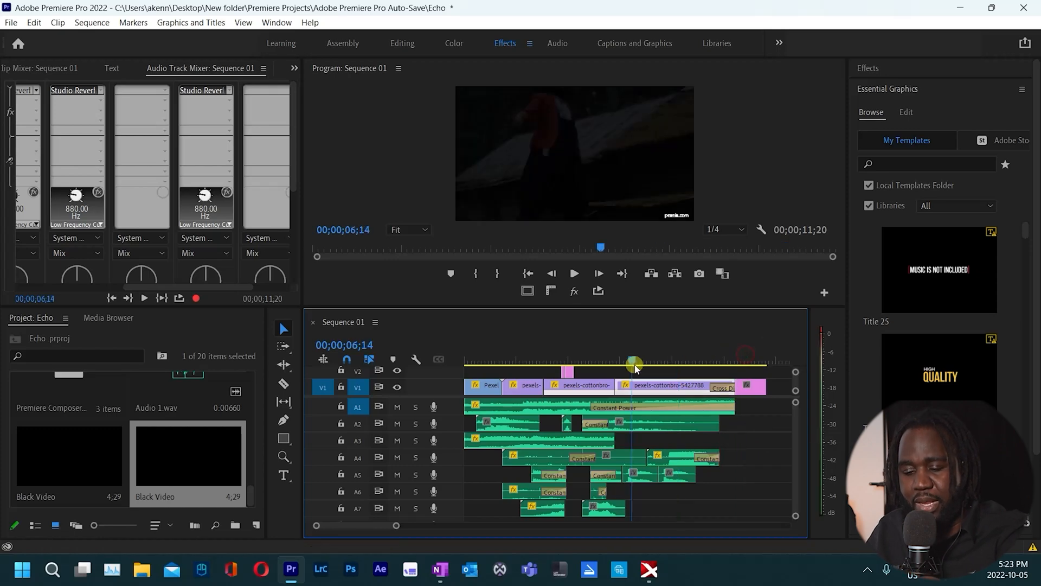
key("Home")
key("space")
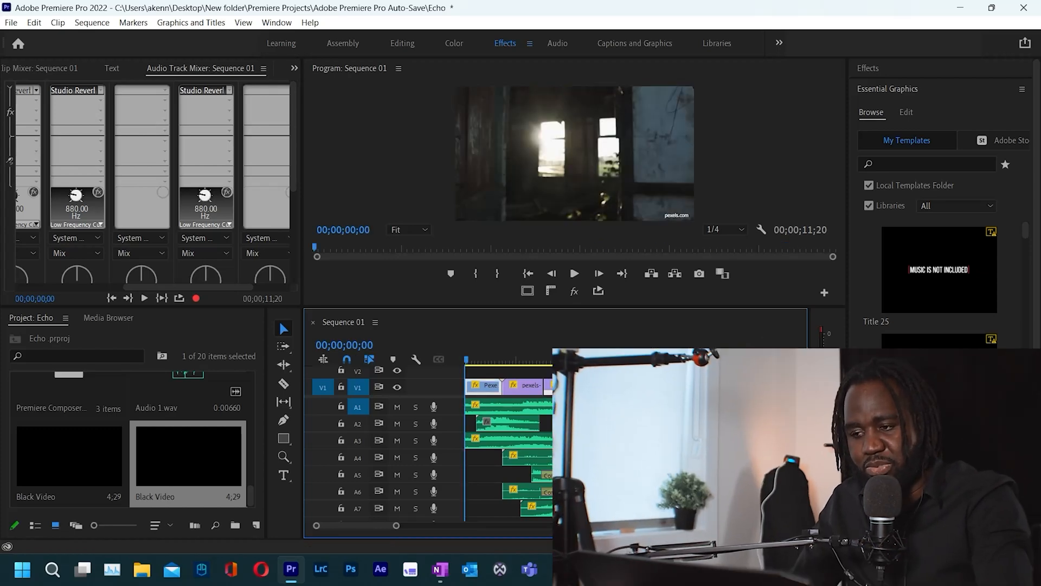